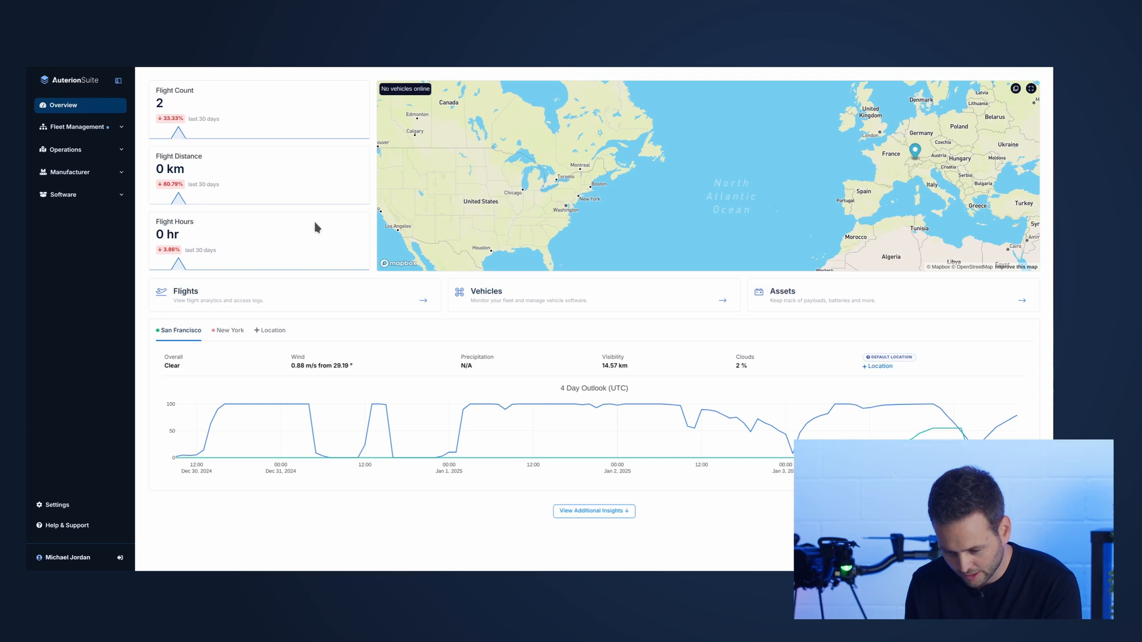
# Open the Auterion OS for Xplorer product in the manufacturer's software products
pyautogui.click(116, 179)
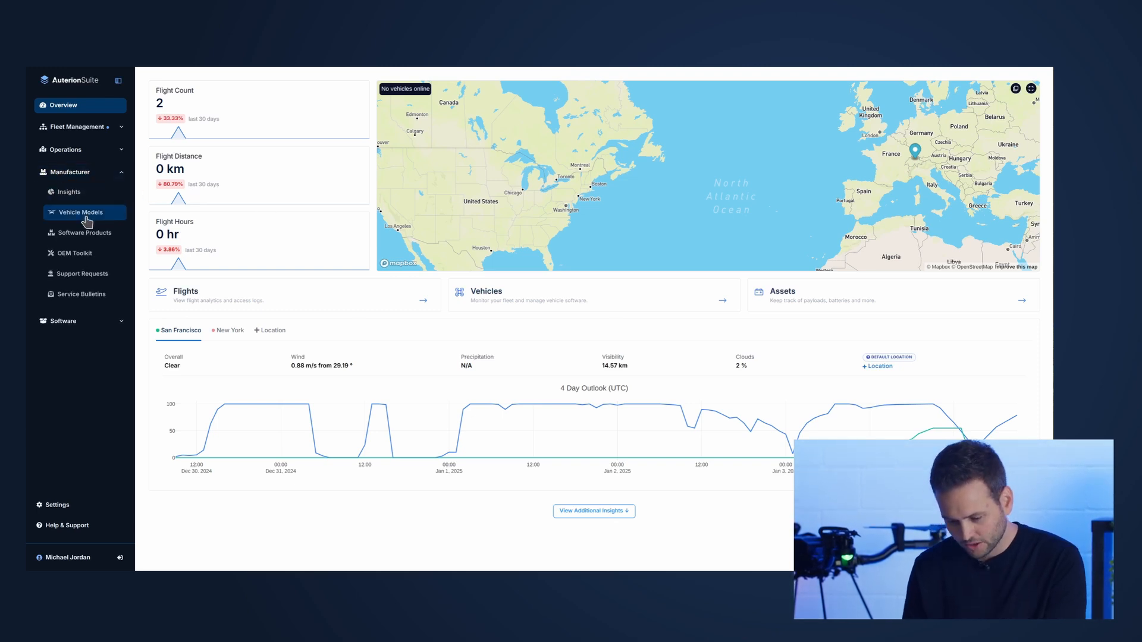
pyautogui.click(86, 236)
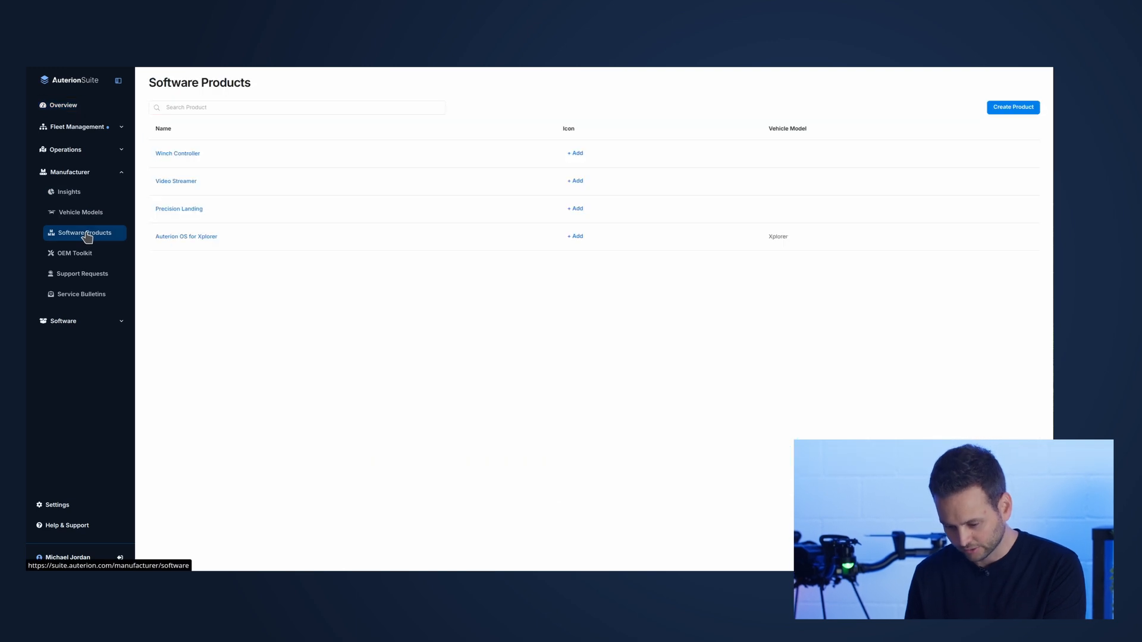
pyautogui.click(212, 237)
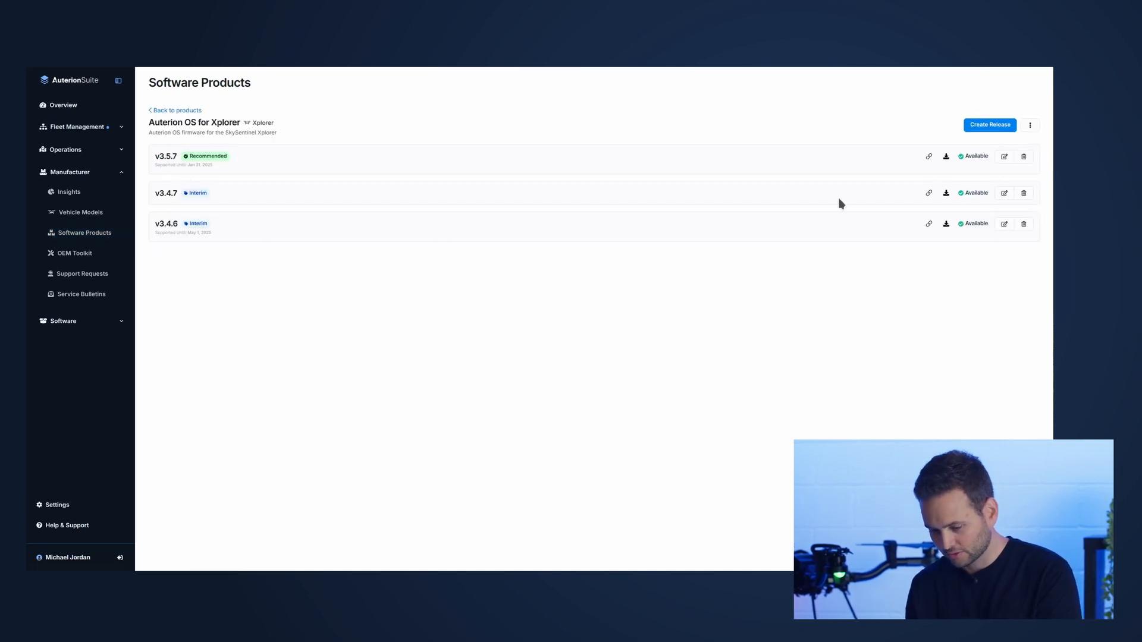
pyautogui.click(1029, 127)
pyautogui.click(993, 146)
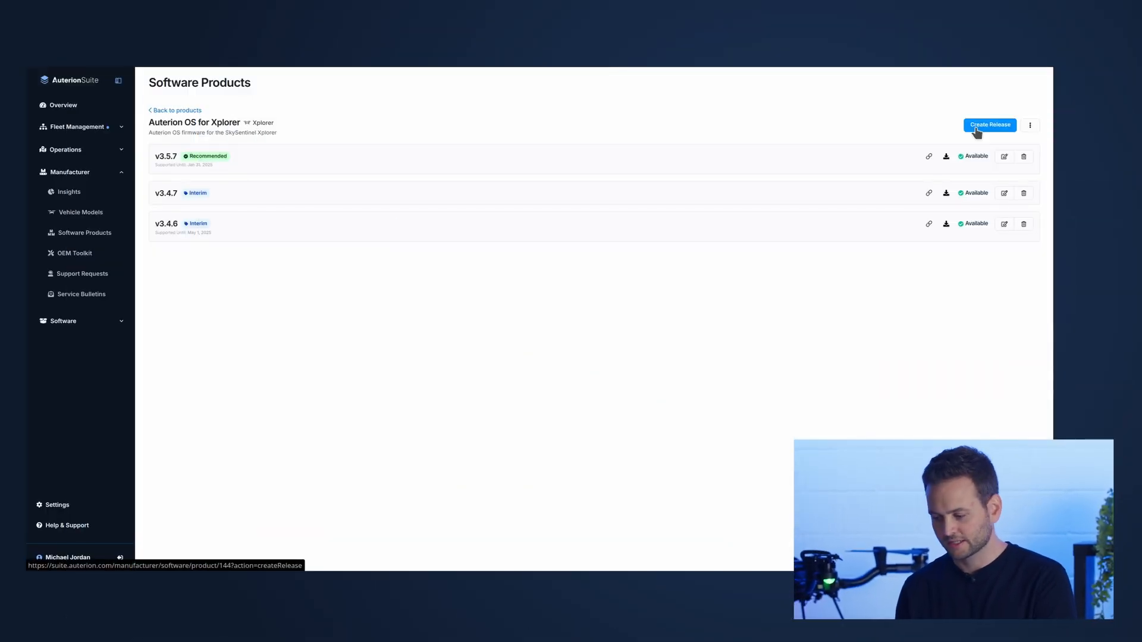
# Start a new release of Auterion OS for Xplorer with version v3.5.8 and the Recommended label
pyautogui.click(976, 130)
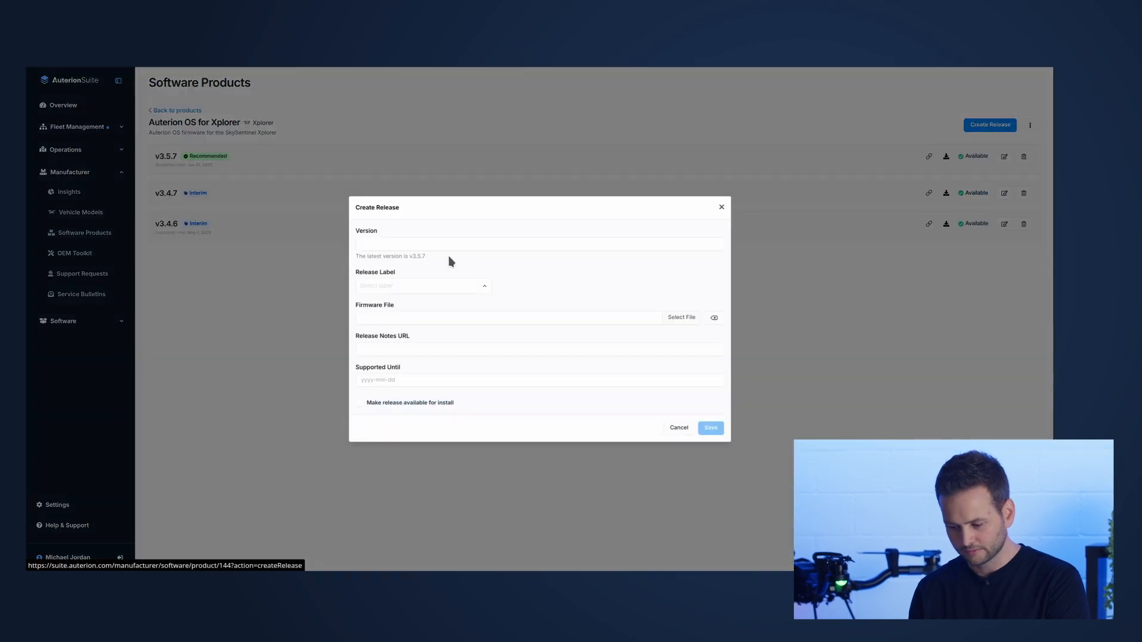
pyautogui.click(425, 244)
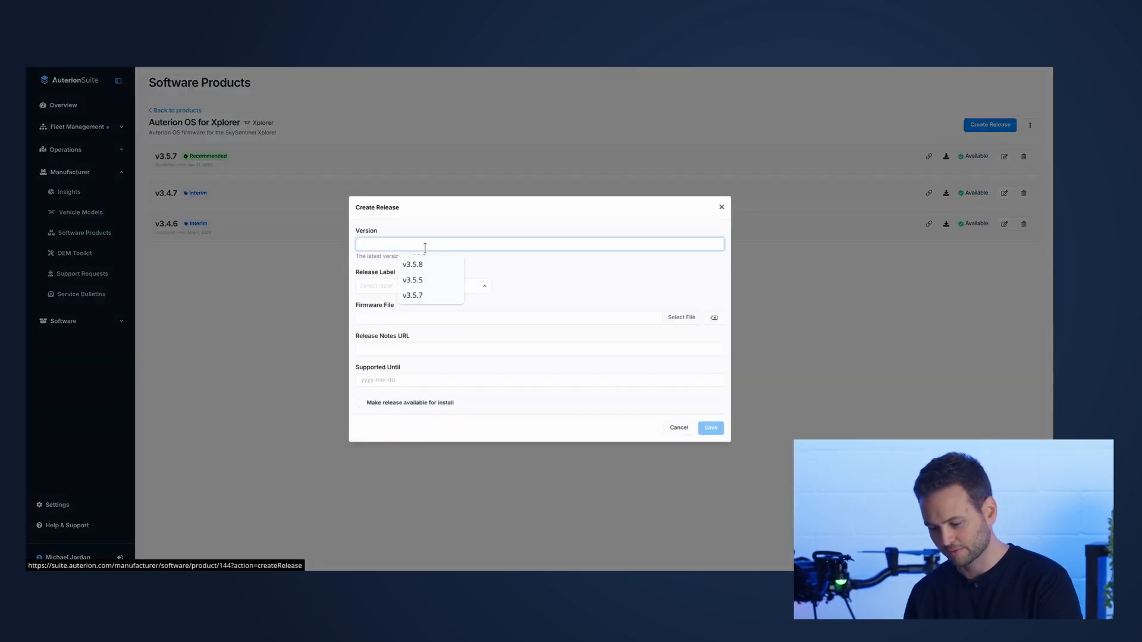
pyautogui.click(418, 264)
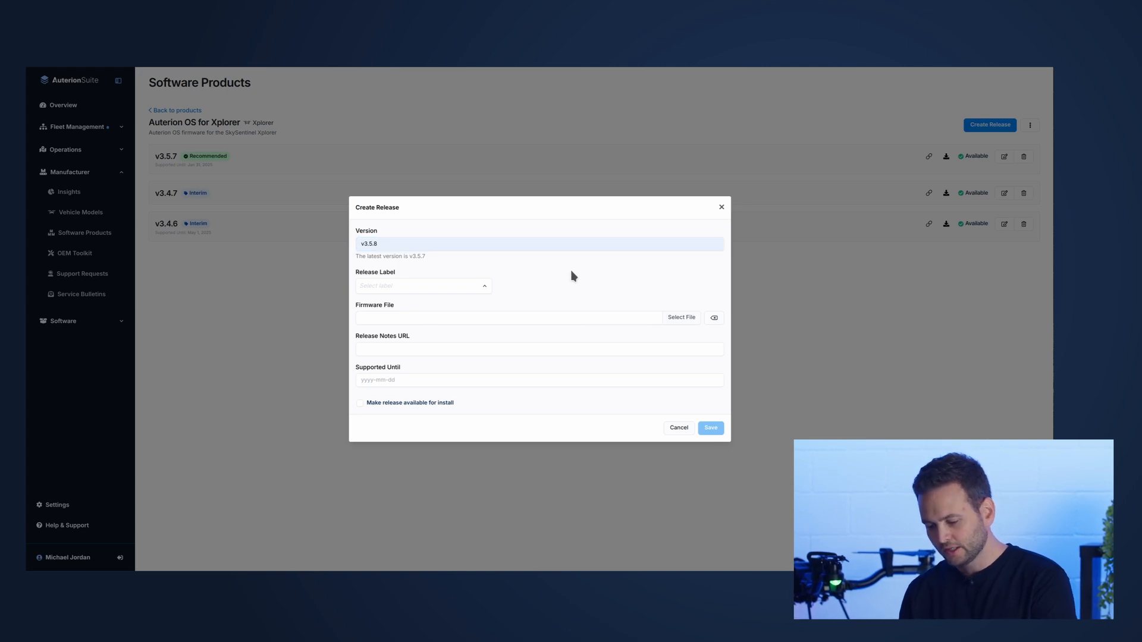
pyautogui.click(484, 293)
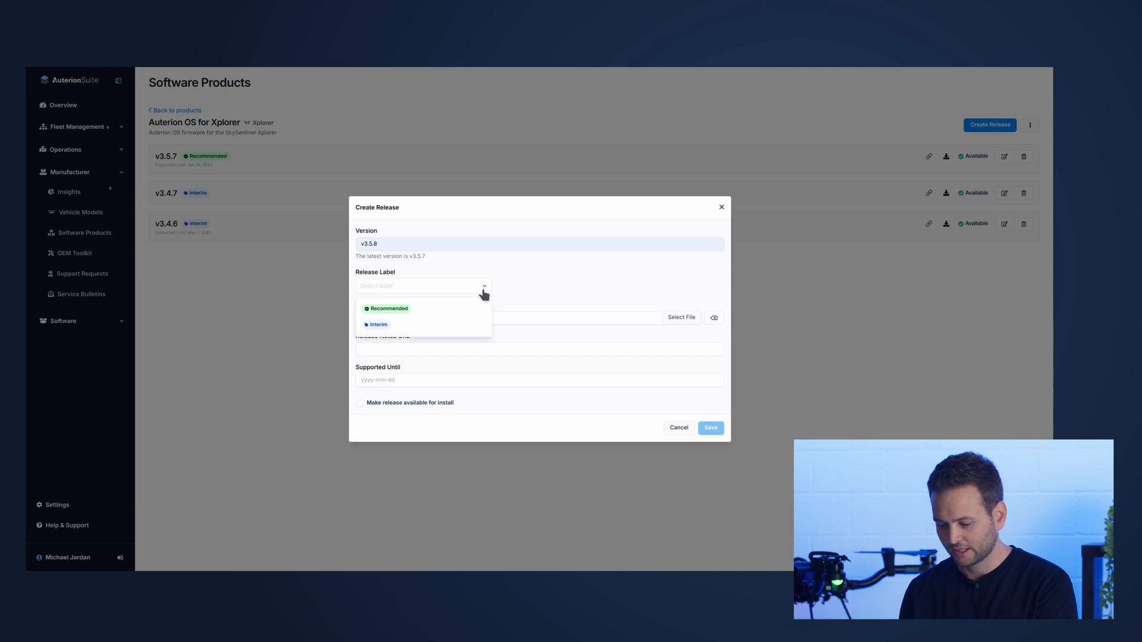
pyautogui.click(422, 311)
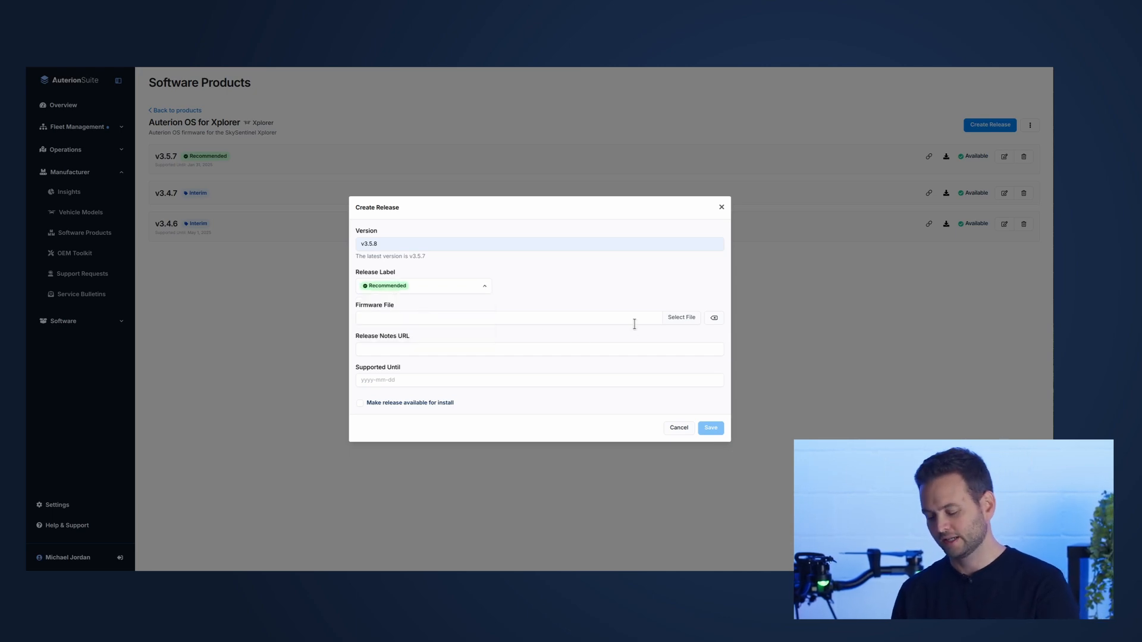
# Attach xplorer-v3.5.8-prod.auterionos from the Downloads folder as the release's firmware file
pyautogui.click(677, 320)
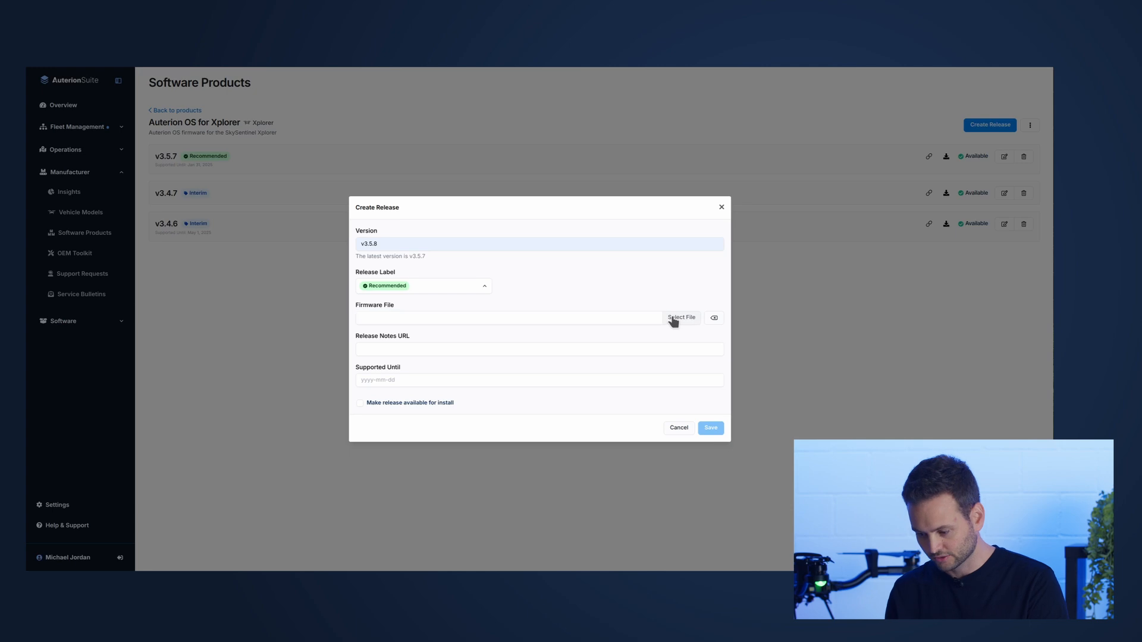
pyautogui.write('xpl')
pyautogui.click(523, 409)
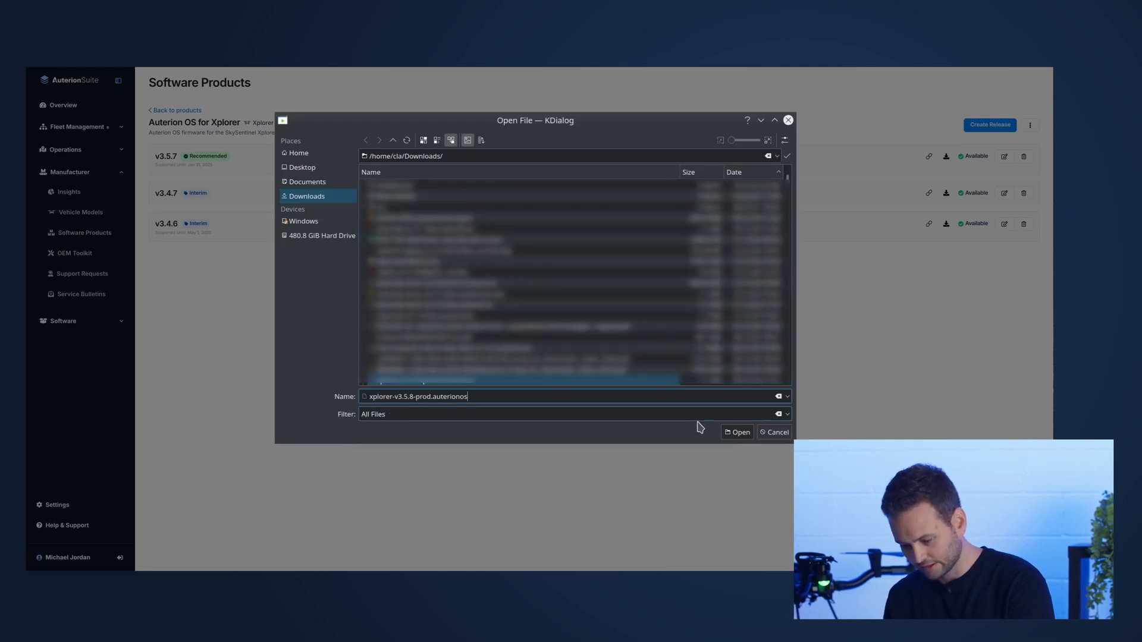
pyautogui.click(737, 433)
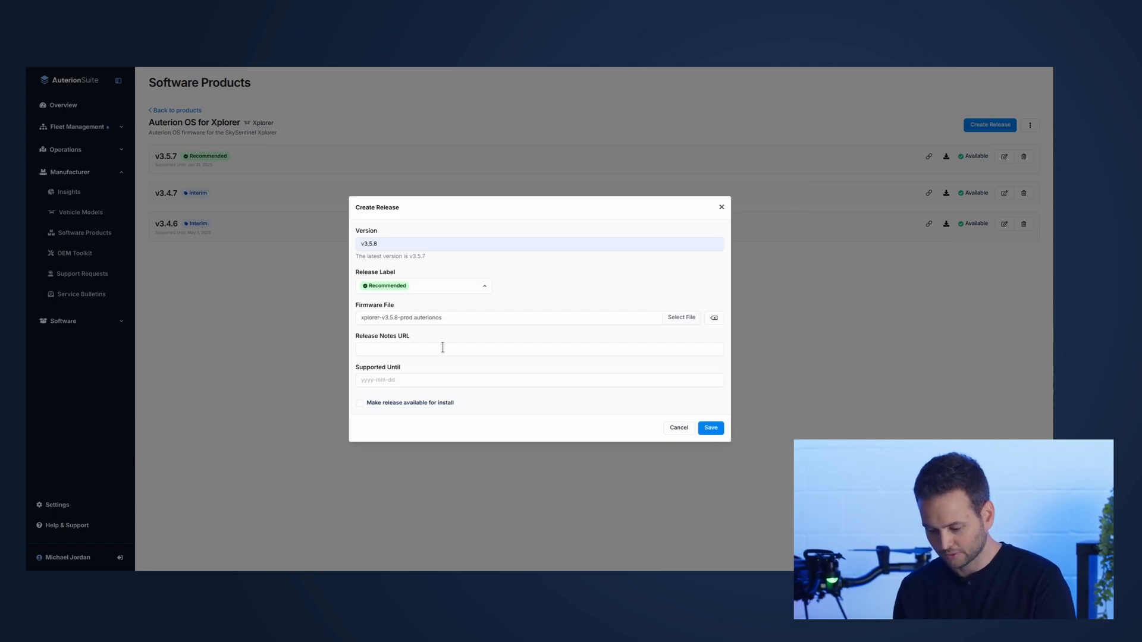
# Set the release's support end date to 2025-02-28, make it available for install and save it
pyautogui.click(427, 380)
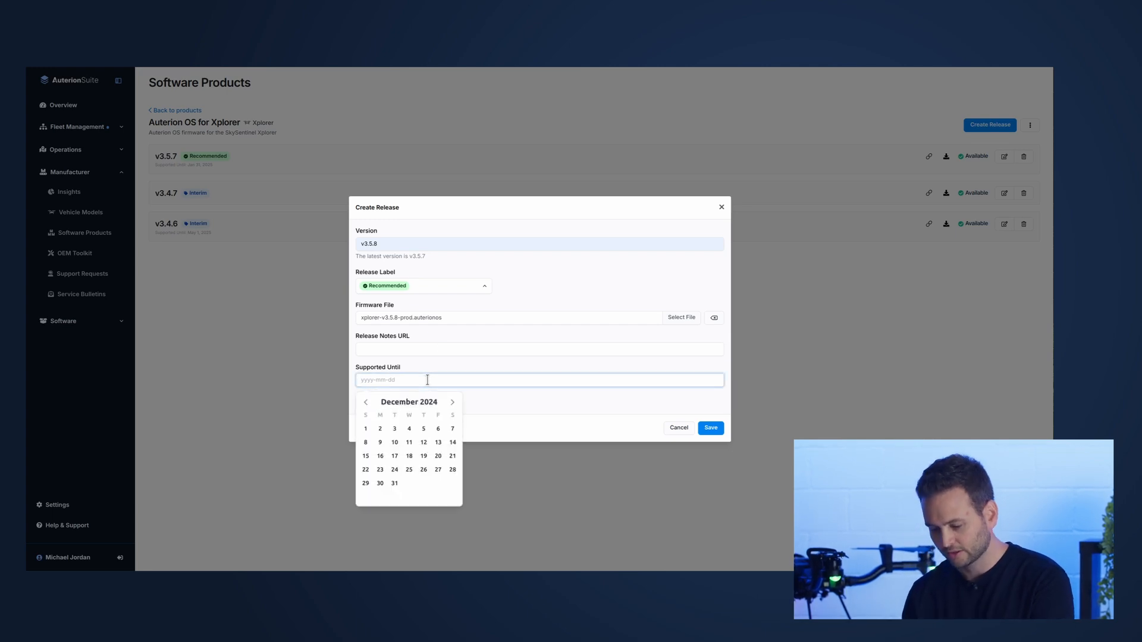
pyautogui.click(452, 403)
pyautogui.click(452, 403)
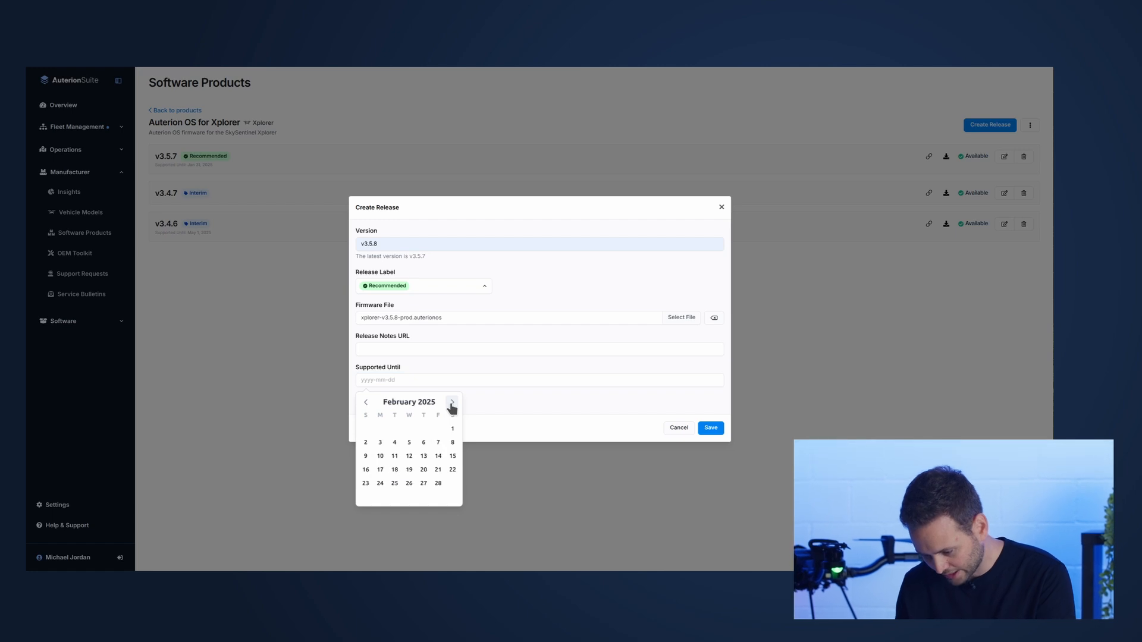
pyautogui.click(439, 484)
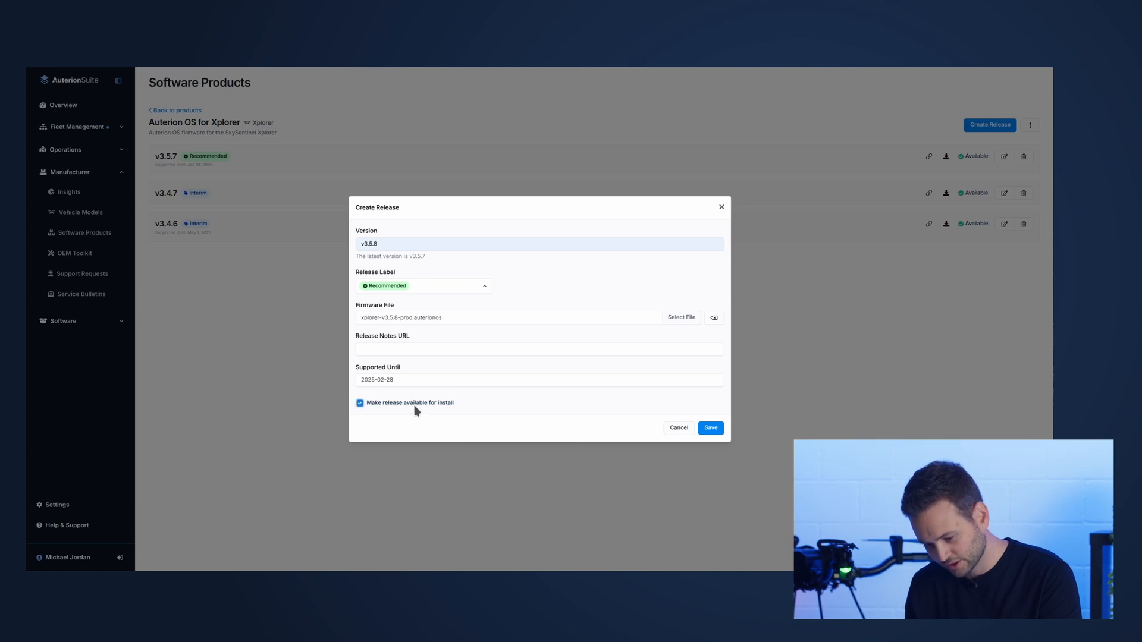
pyautogui.click(712, 429)
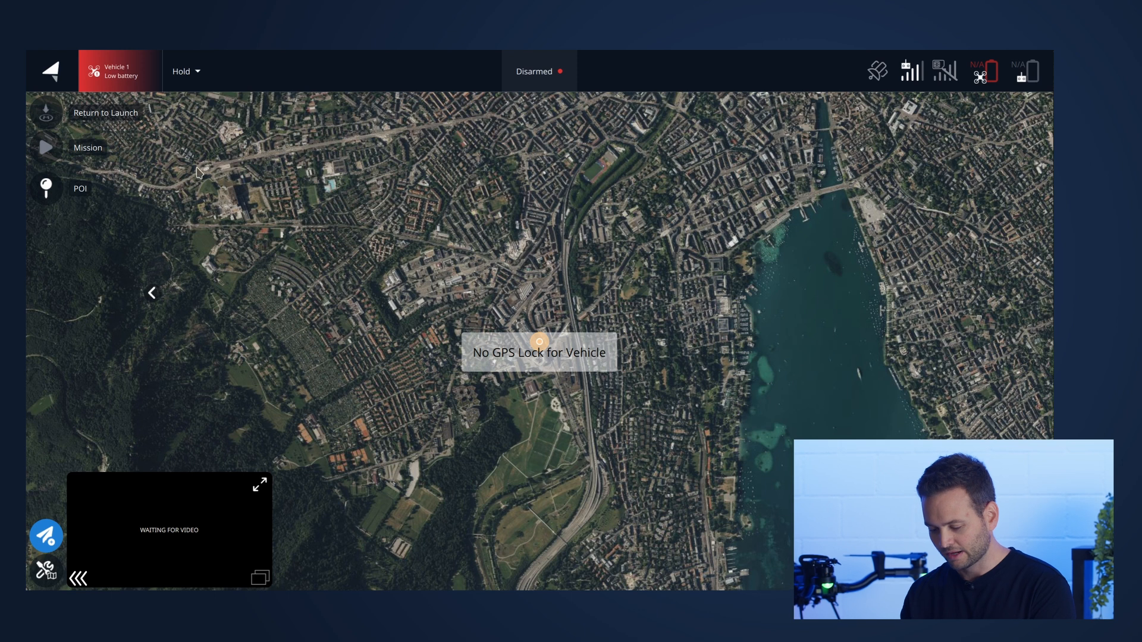
# Switch to Auterion Mission Control and download the AuterionOS v3.5.8 update from Vehicle 1's software updates
pyautogui.click(122, 86)
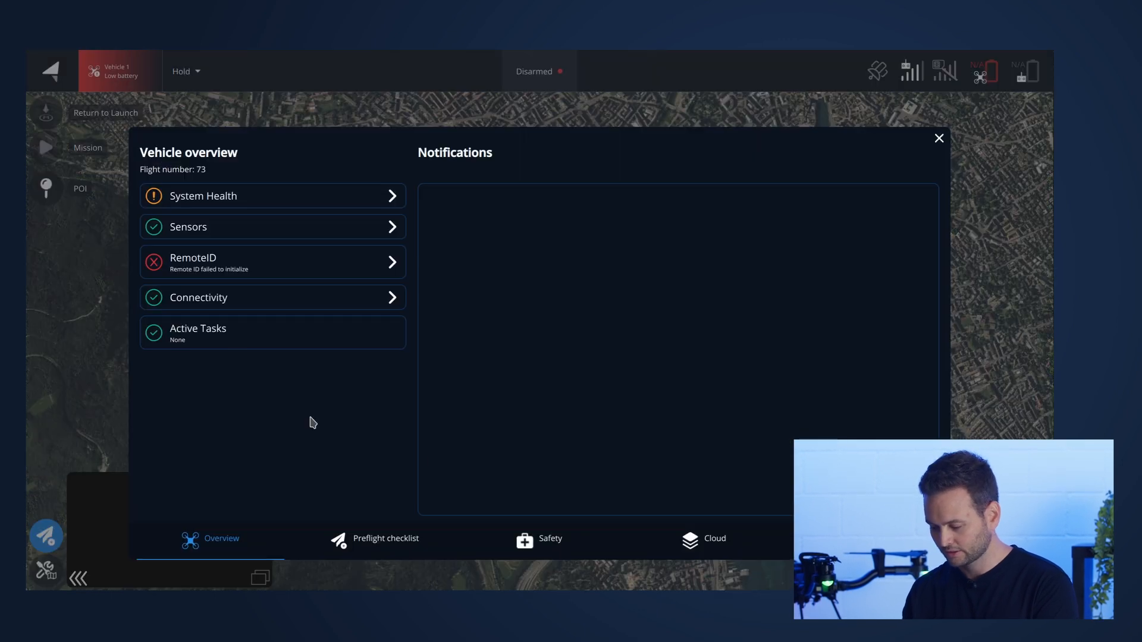
pyautogui.click(877, 537)
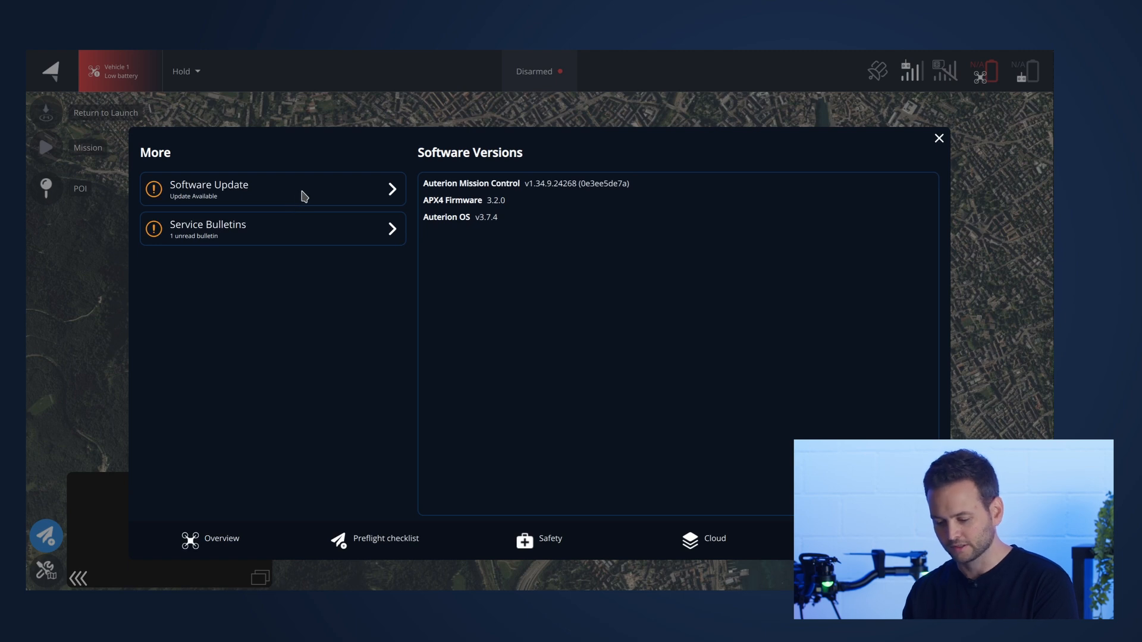
pyautogui.click(336, 198)
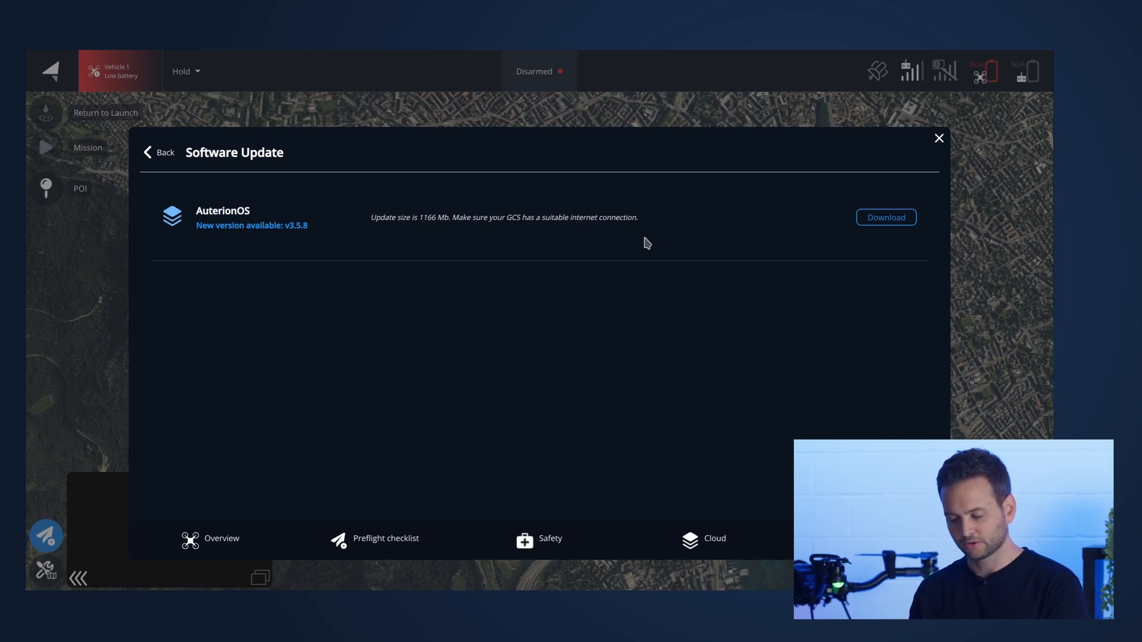
pyautogui.click(897, 224)
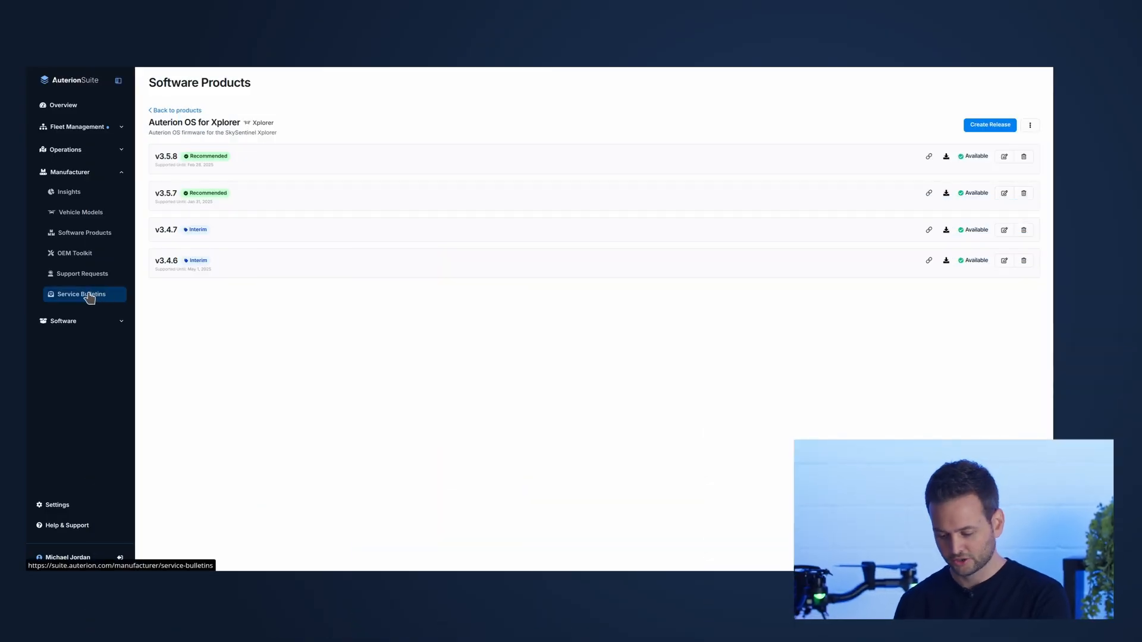
# Start a new service bulletin titled "Urgent: replace propellers" for the Xplorer vehicle model
pyautogui.click(90, 296)
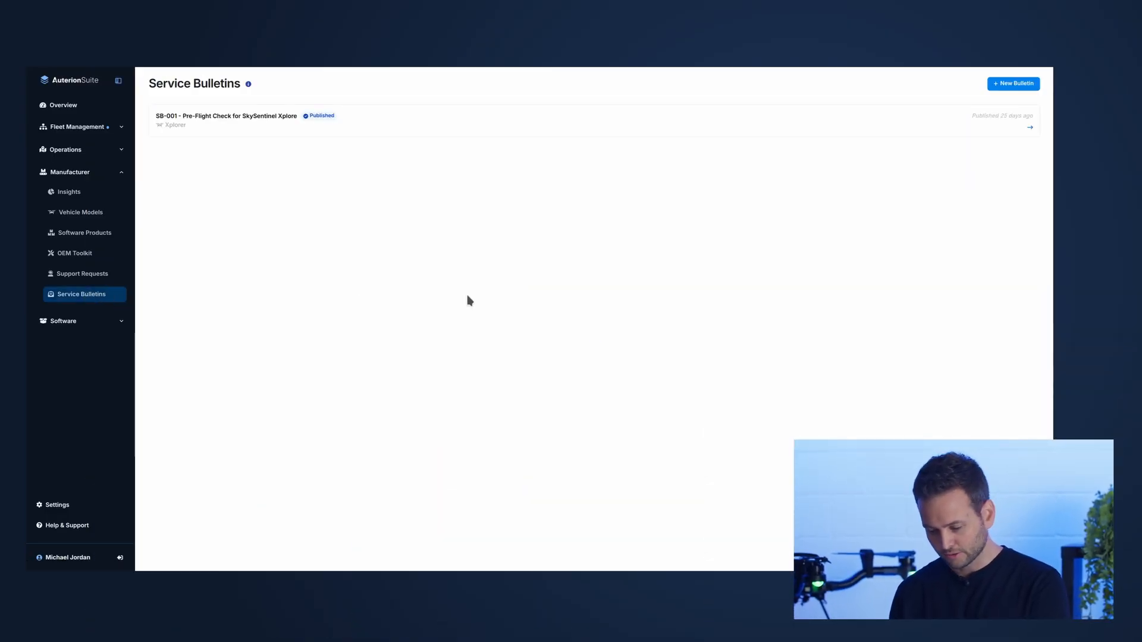
pyautogui.click(992, 83)
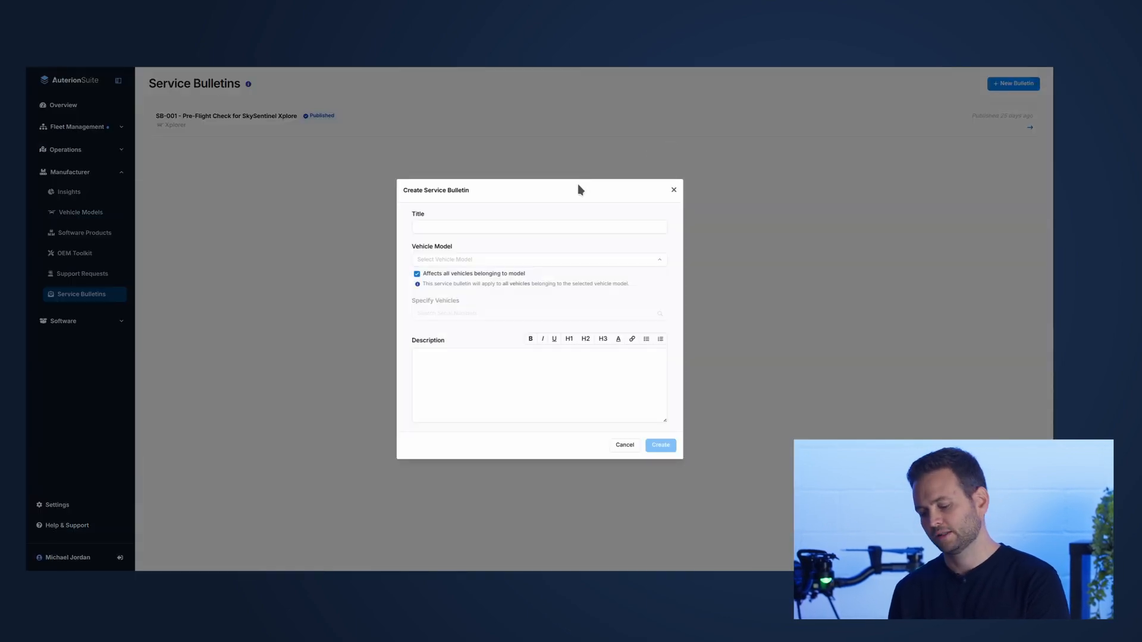
pyautogui.click(488, 229)
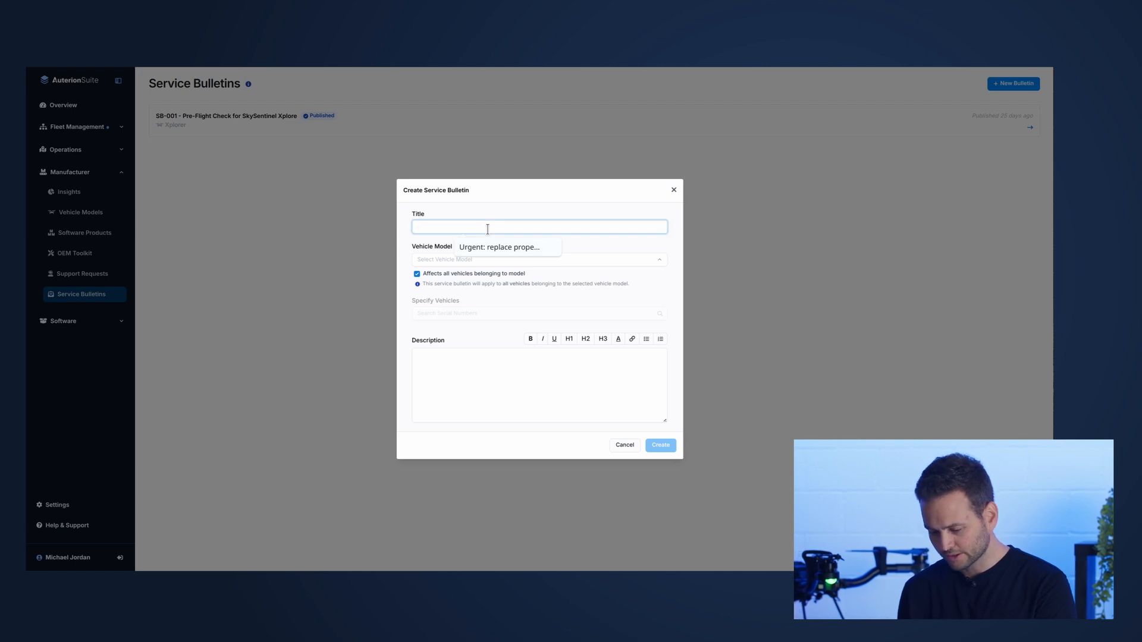
pyautogui.click(488, 247)
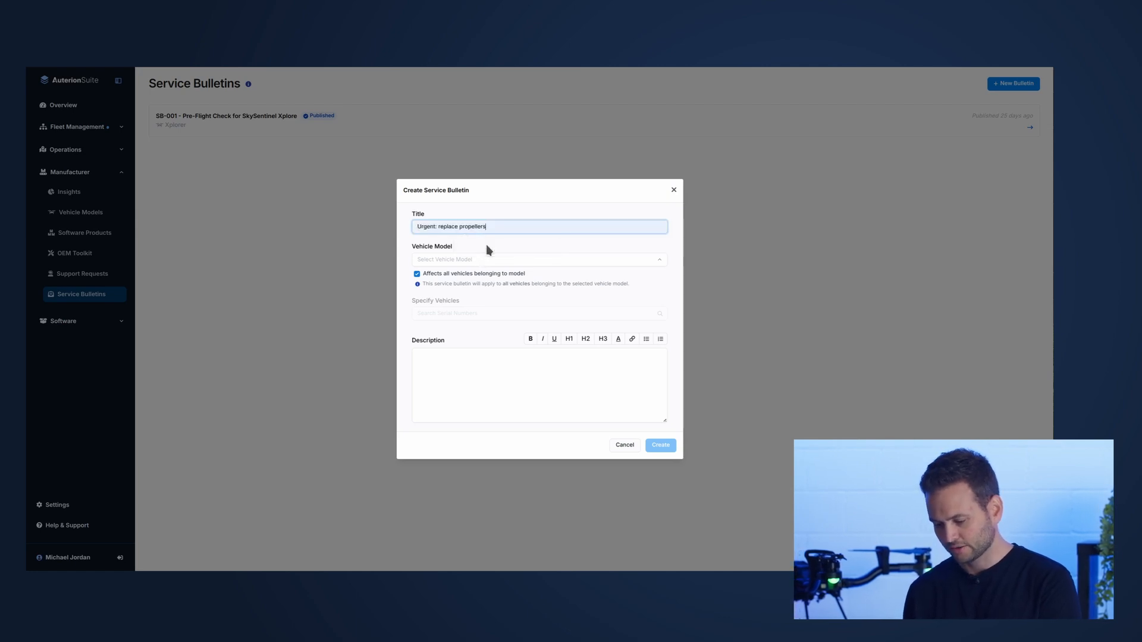
pyautogui.click(446, 260)
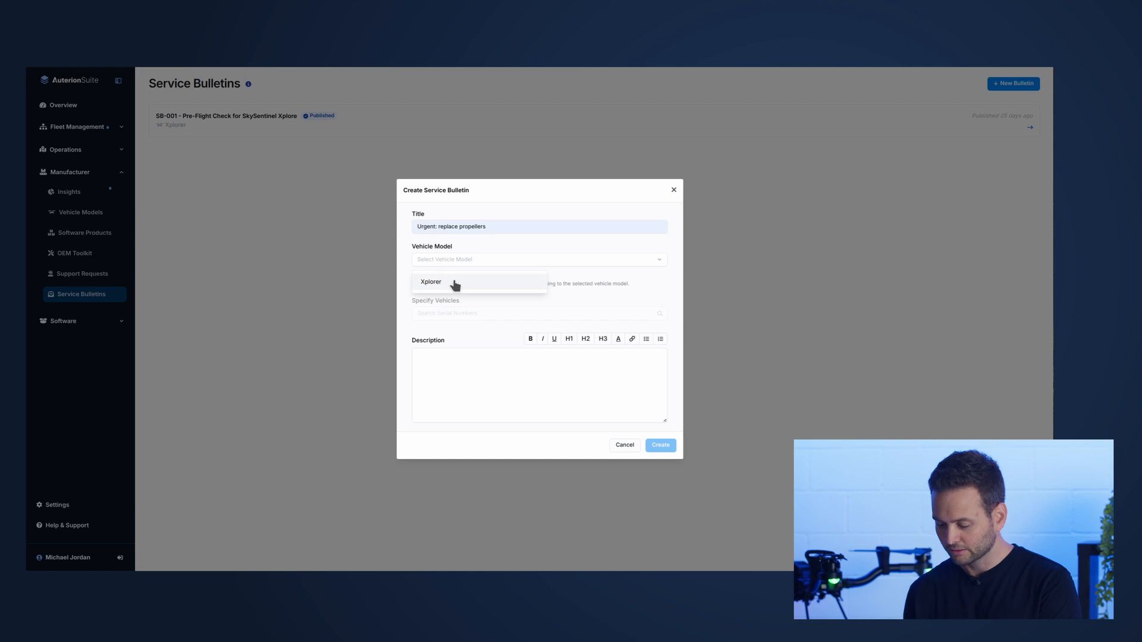
pyautogui.click(467, 284)
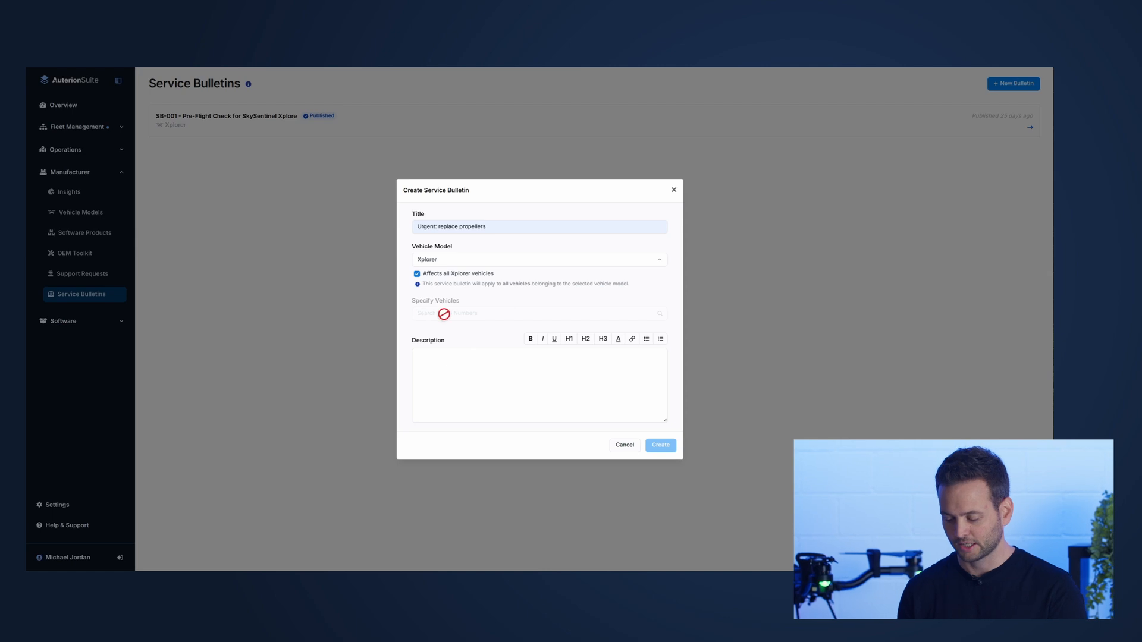
pyautogui.click(418, 276)
pyautogui.click(427, 313)
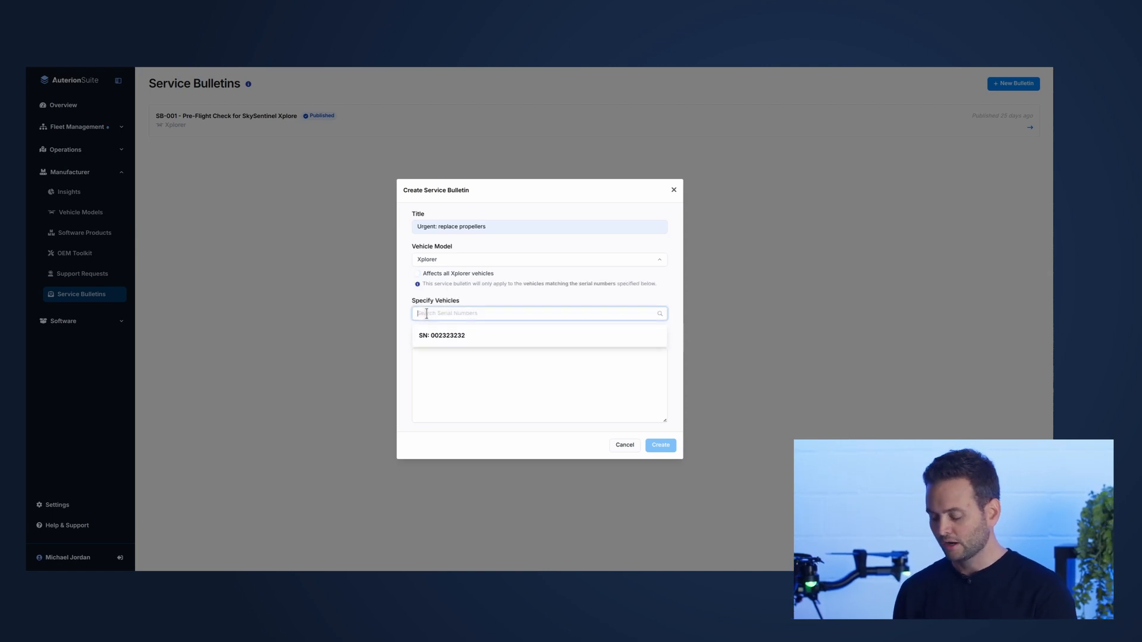
pyautogui.click(417, 274)
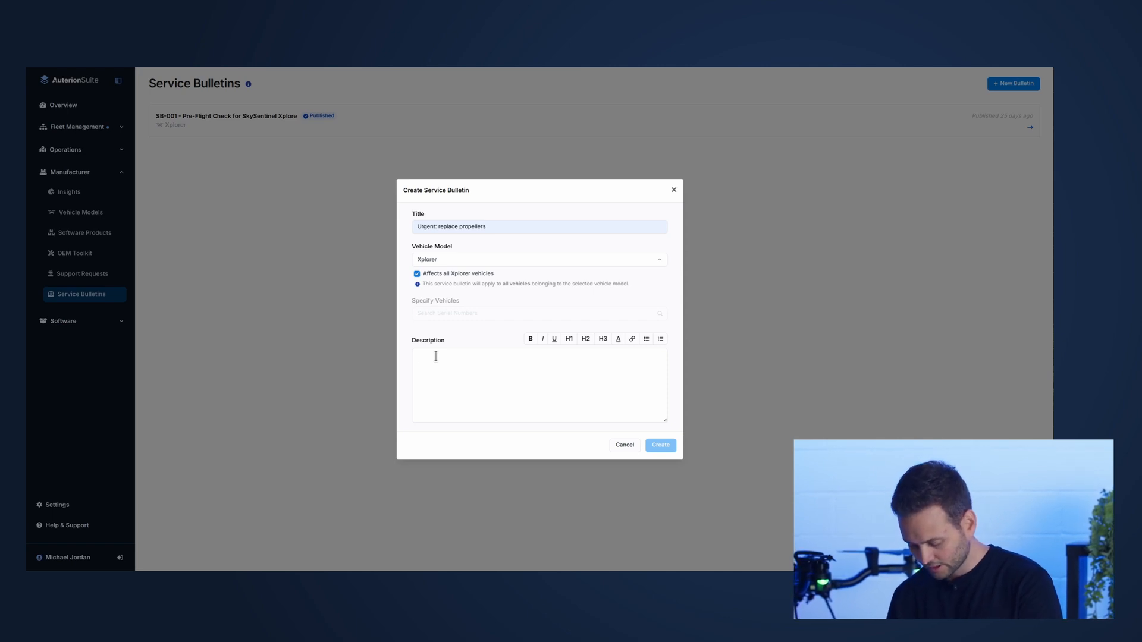
# Enter the bulletin description "Test: replace propellers" and create the bulletin
pyautogui.click(436, 356)
pyautogui.write('Test: replace propellers')
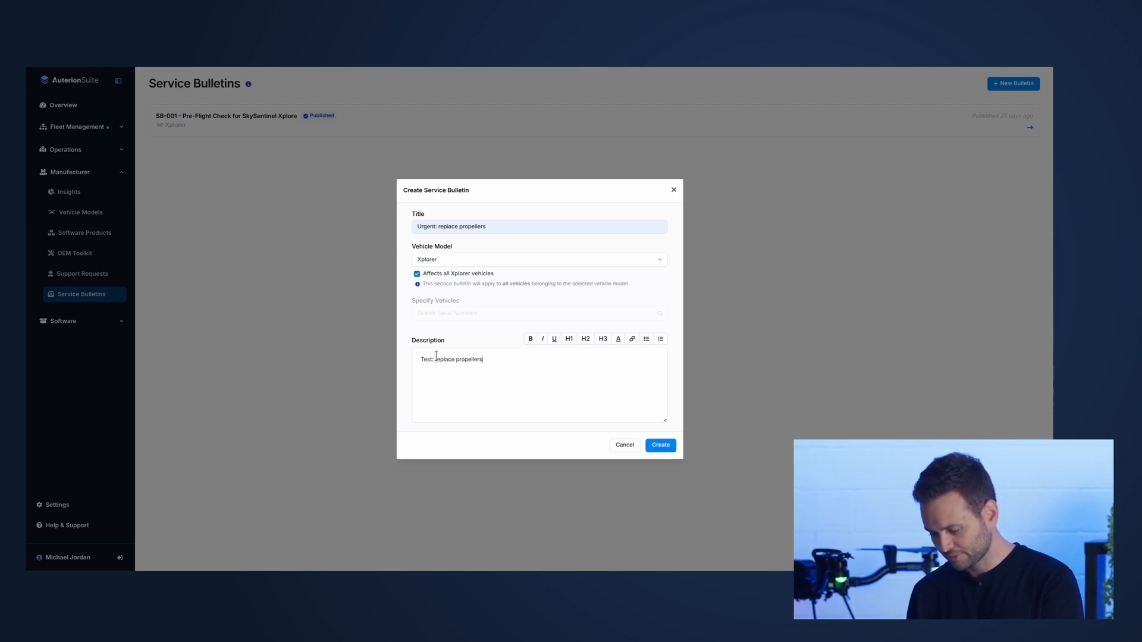
pyautogui.click(662, 447)
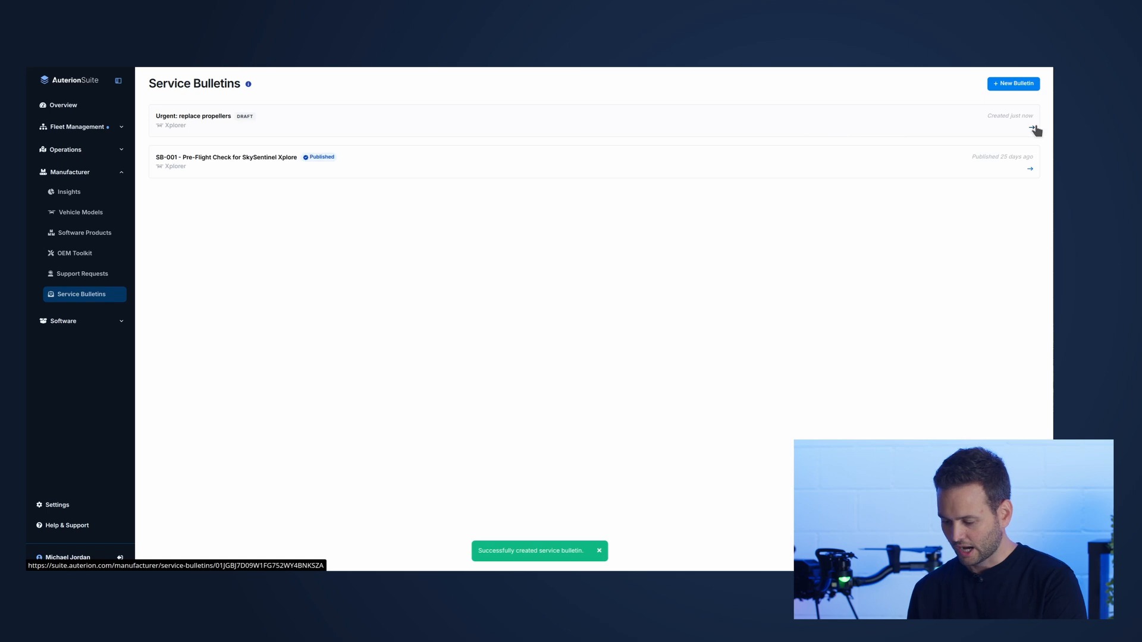
# Open the "Urgent: replace propellers" draft bulletin and publish it immediately with Publish Now instead of scheduling it
pyautogui.click(1000, 126)
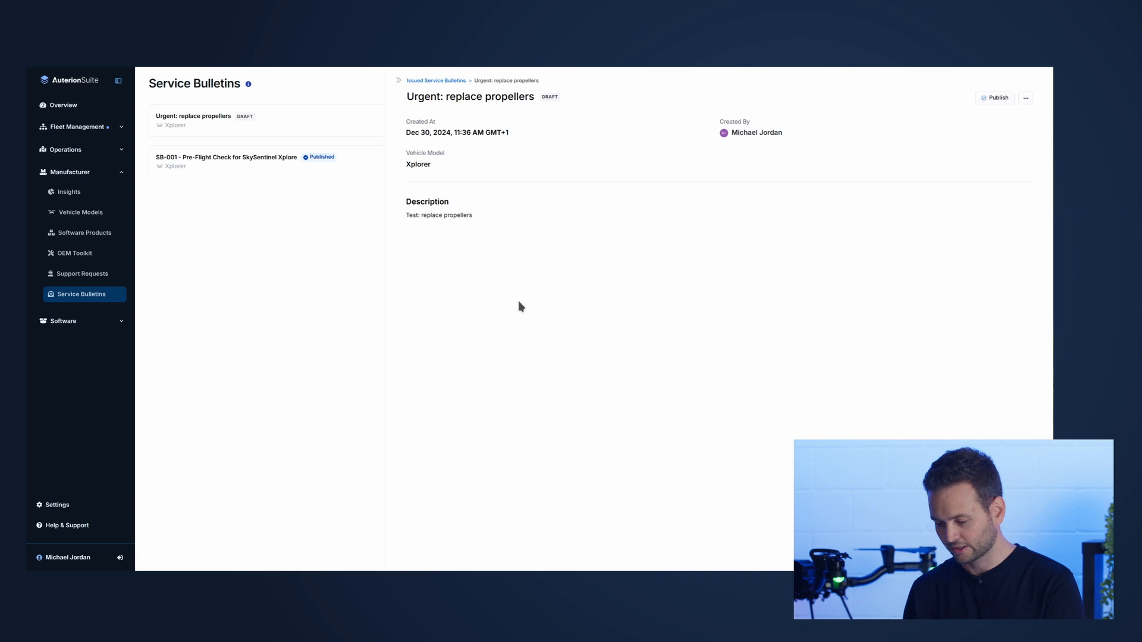
pyautogui.click(996, 99)
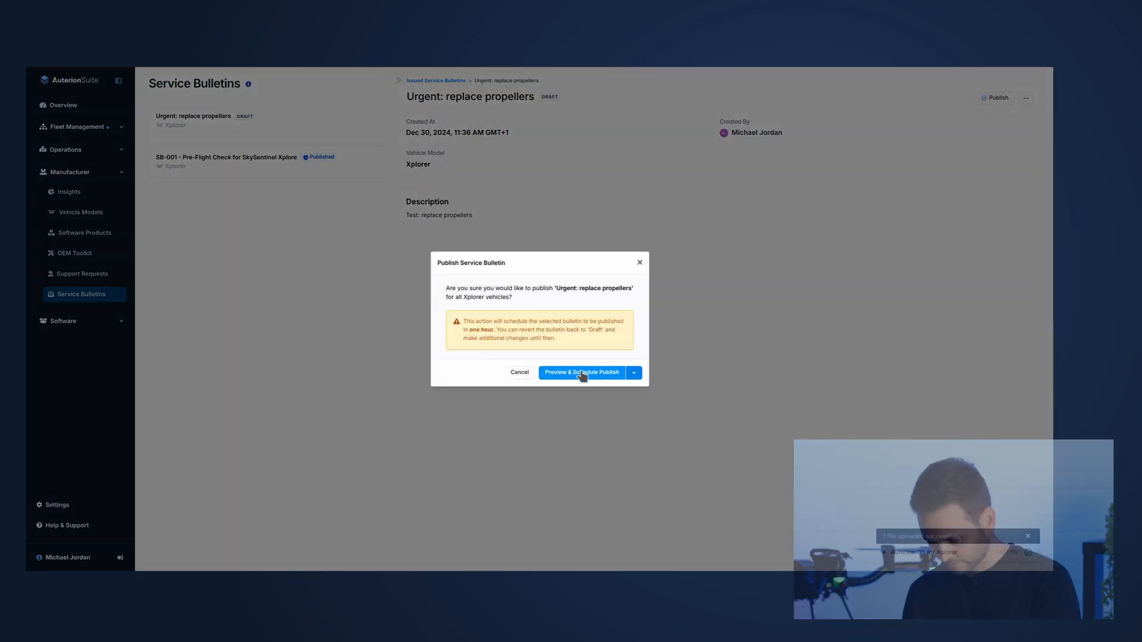
pyautogui.click(635, 373)
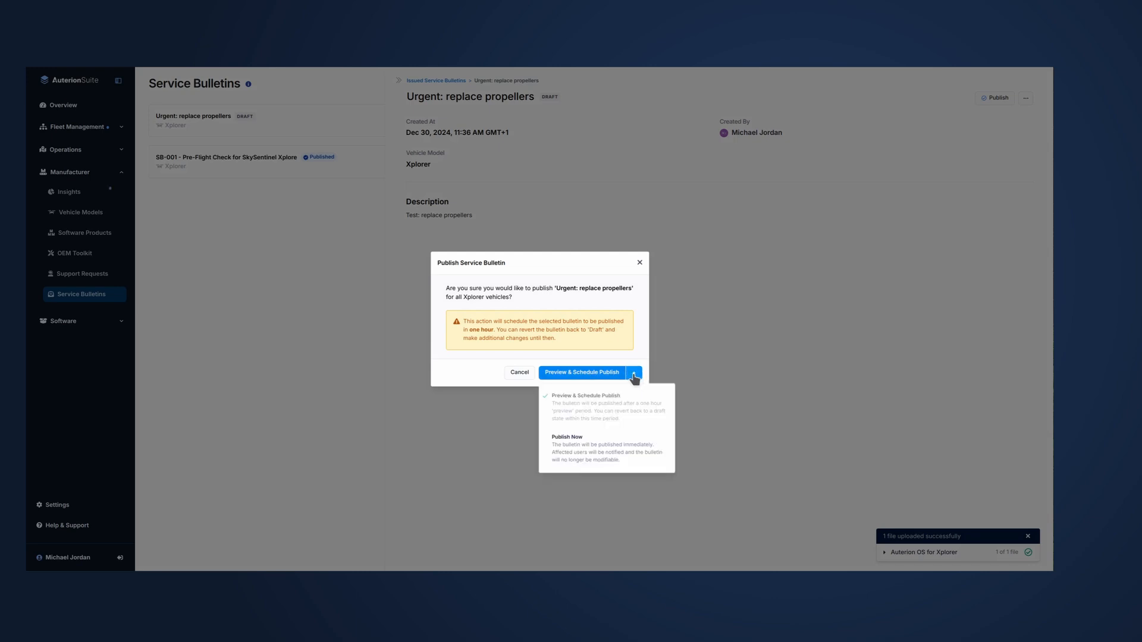
pyautogui.click(598, 445)
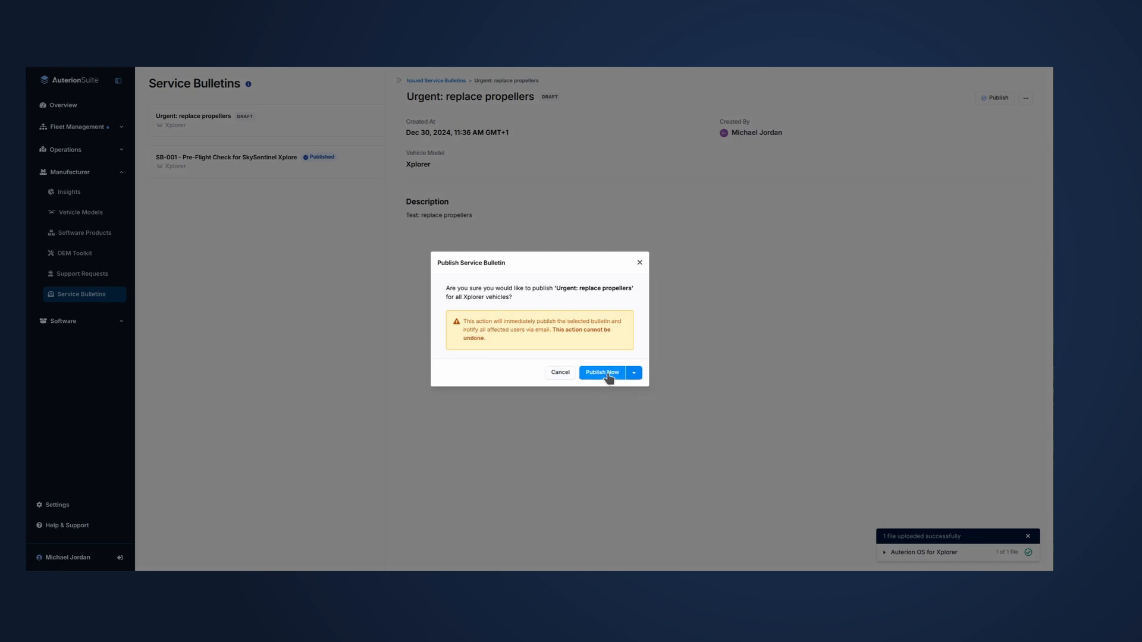
pyautogui.click(610, 374)
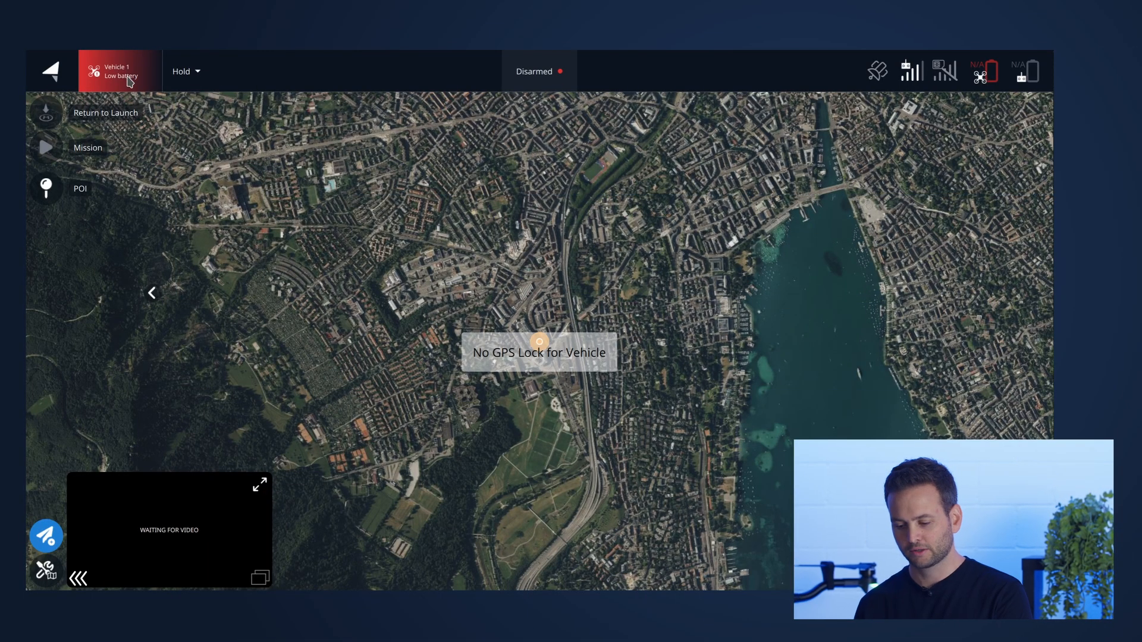
# Switch to Auterion Mission Control and open the list of service bulletins for Vehicle 1
pyautogui.click(129, 80)
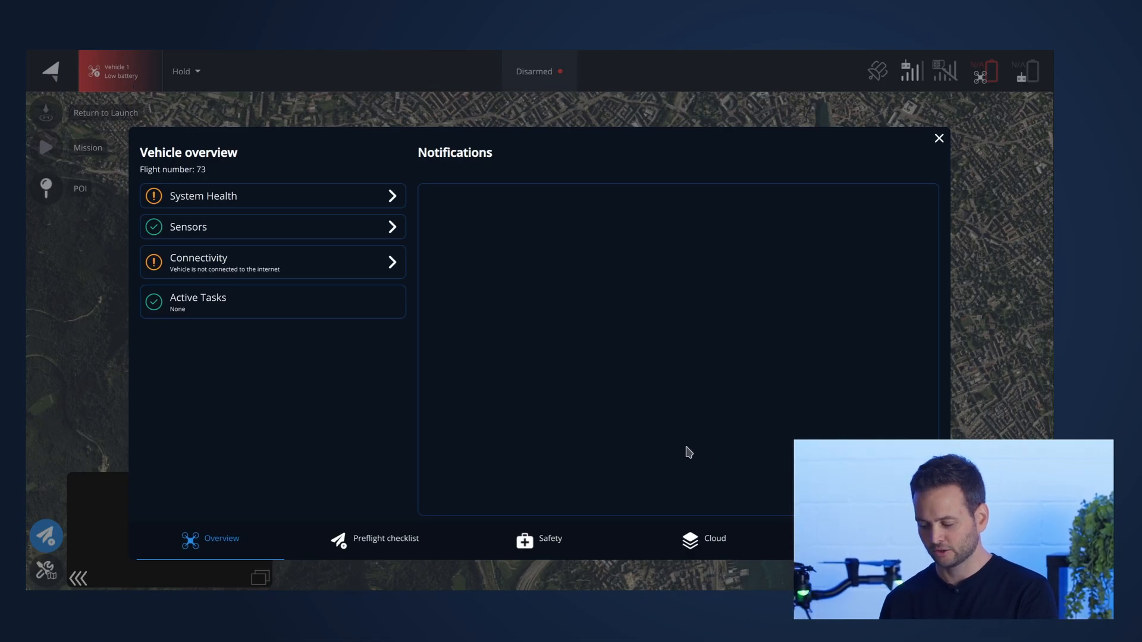
pyautogui.click(869, 538)
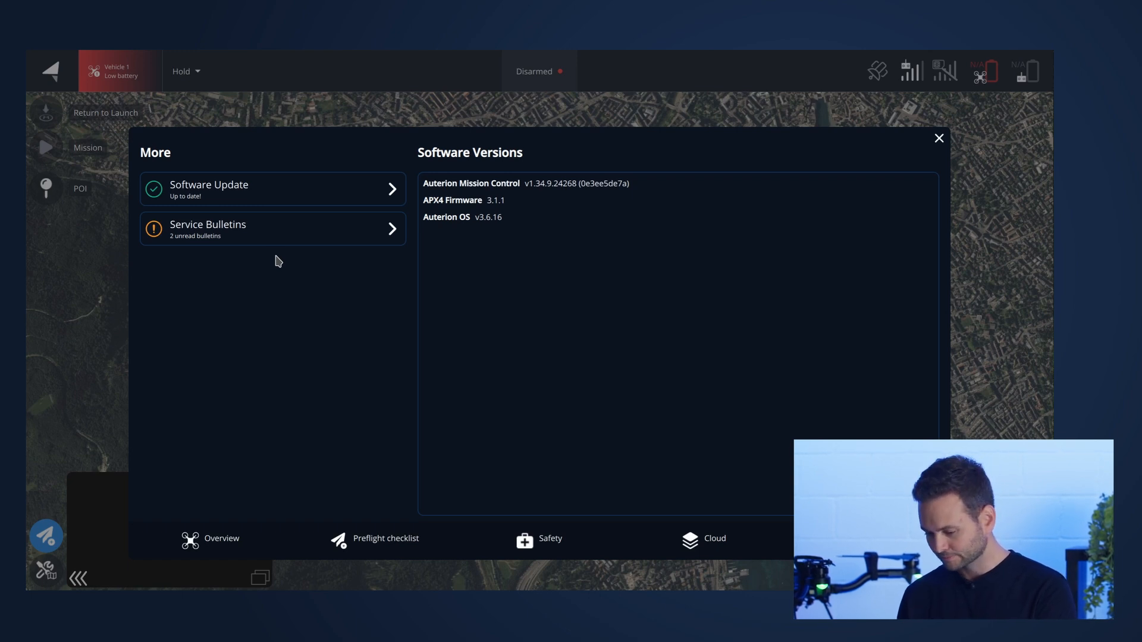
pyautogui.click(385, 229)
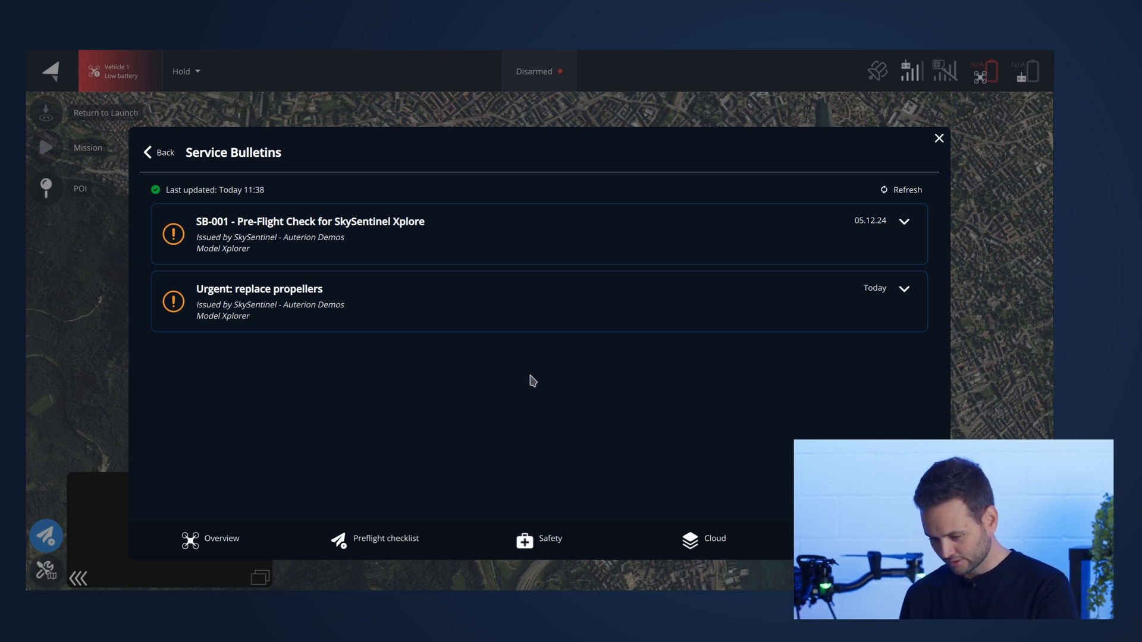
# Expand the "SB-001 - Pre-Flight Check for SkySentinel Xplore" bulletin and mark it as read
pyautogui.click(904, 221)
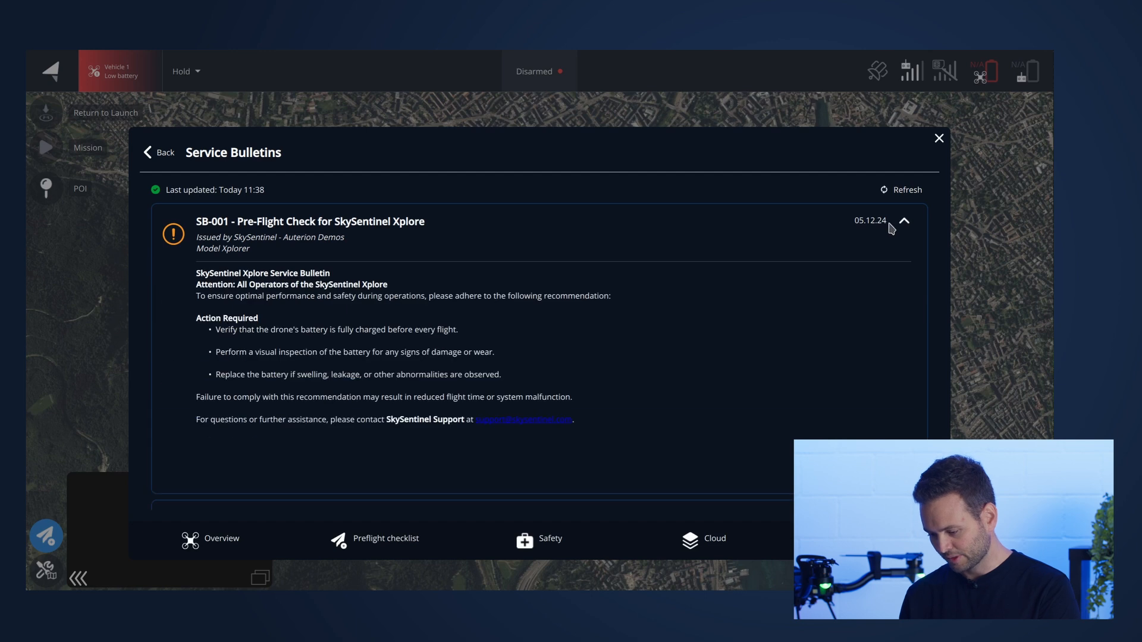
pyautogui.scroll(-2, 595, 351)
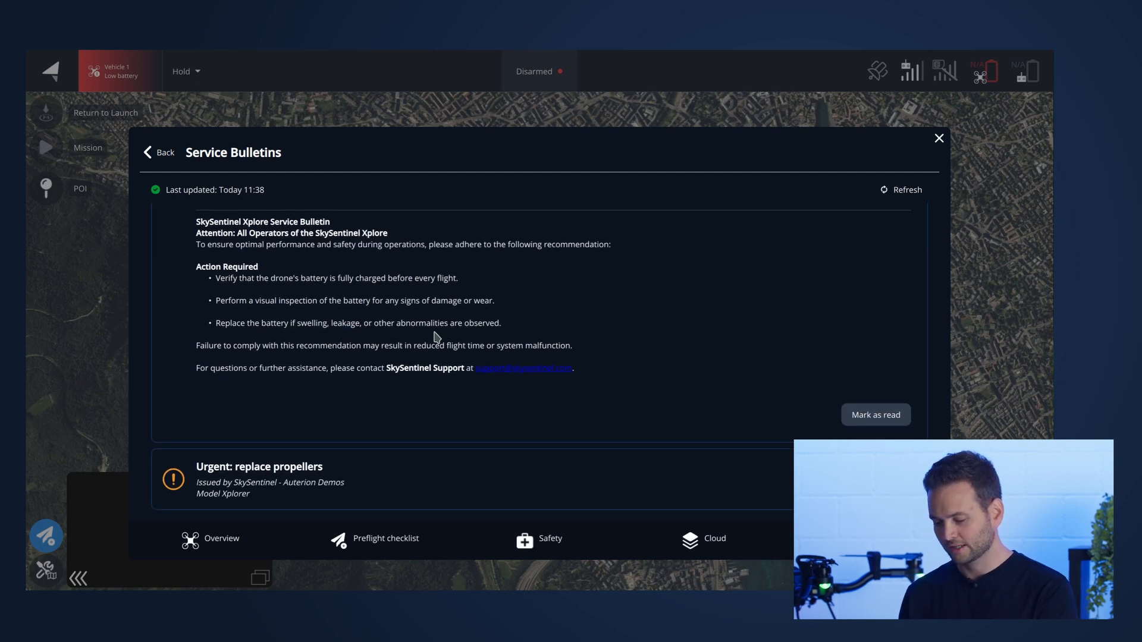
pyautogui.click(860, 414)
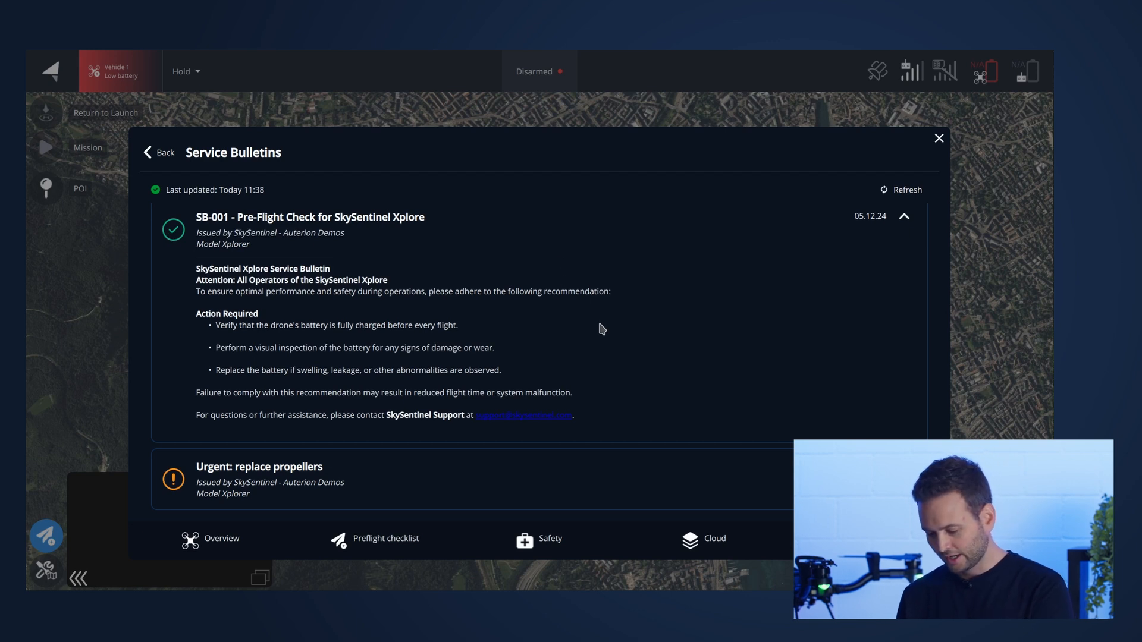
# Expand the "Urgent: replace propellers" bulletin to view its description and collapse the SB-001 bulletin
pyautogui.scroll(-3, 553, 392)
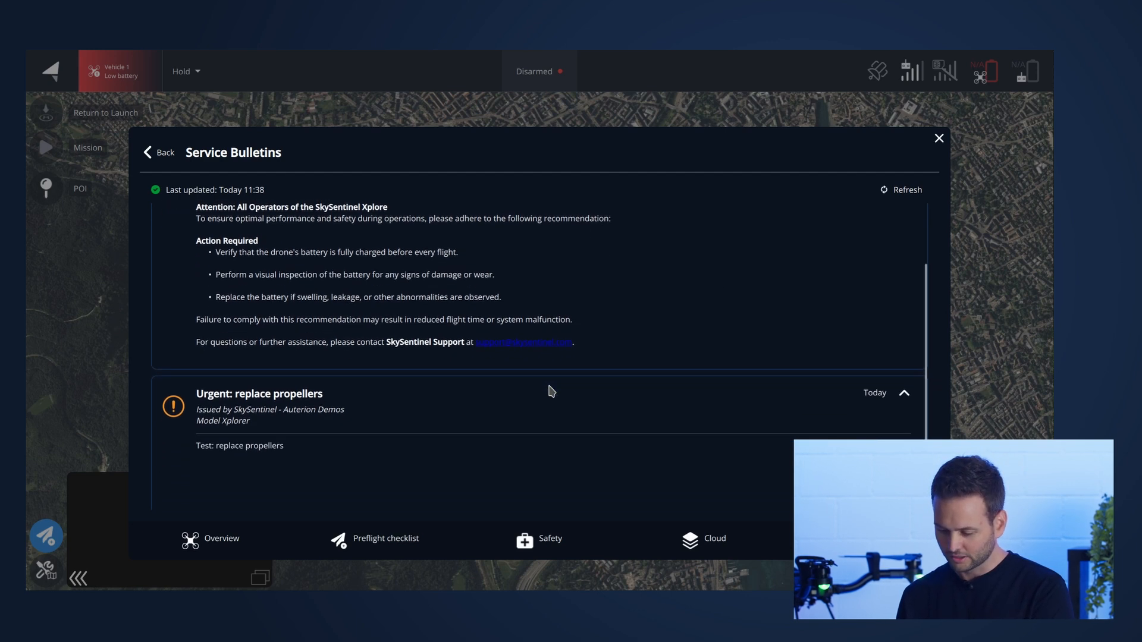
pyautogui.scroll(4, 881, 273)
pyautogui.click(904, 223)
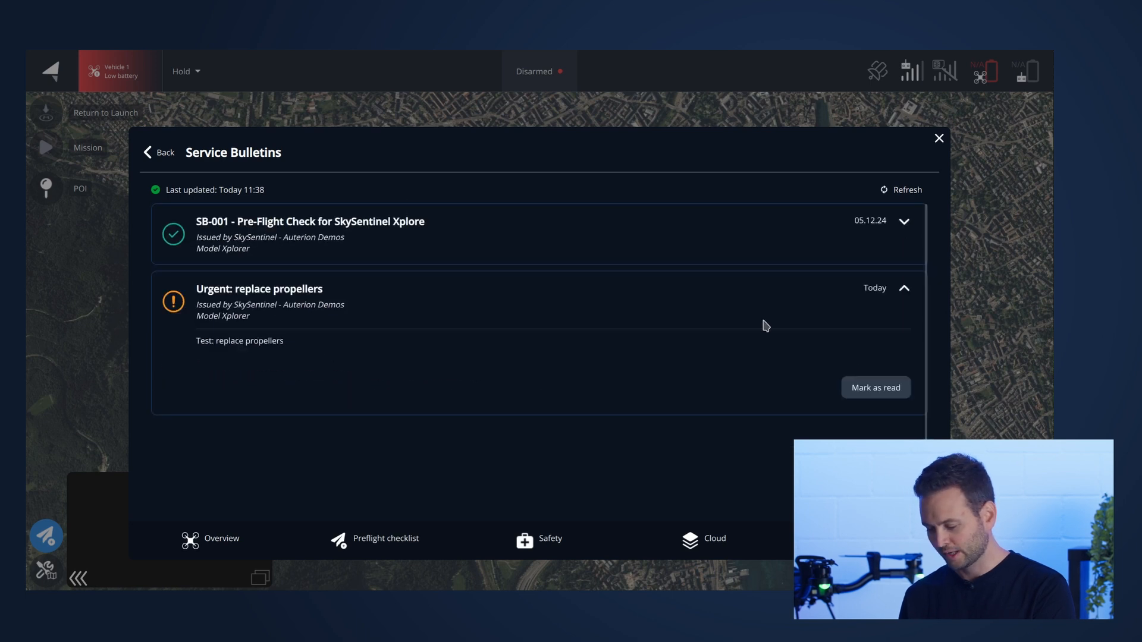